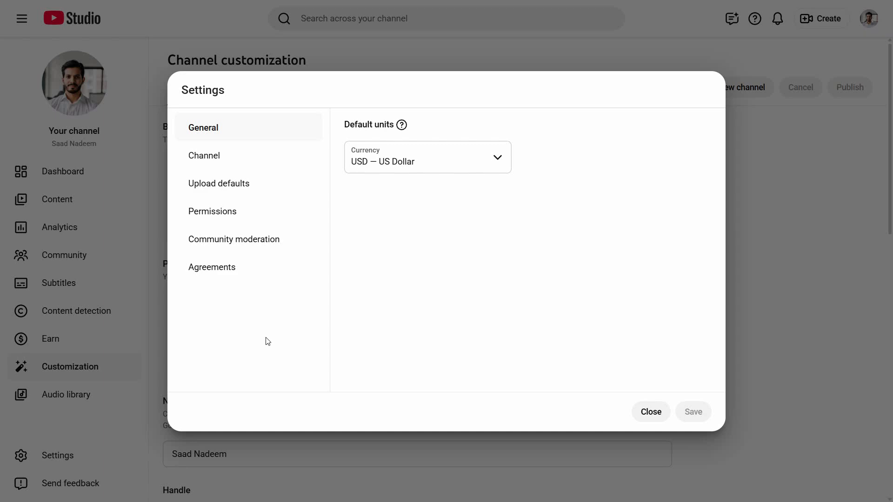
- Close the channel settings and go to youtube.com
click(652, 418)
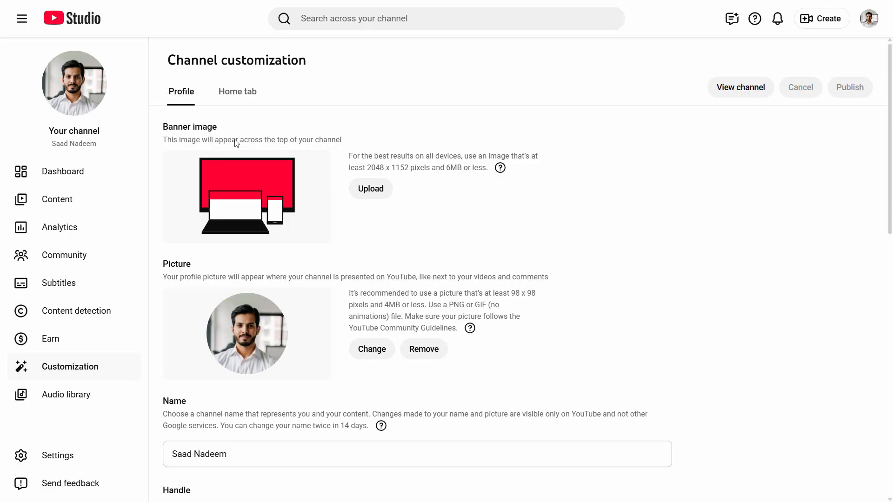
click(324, 29)
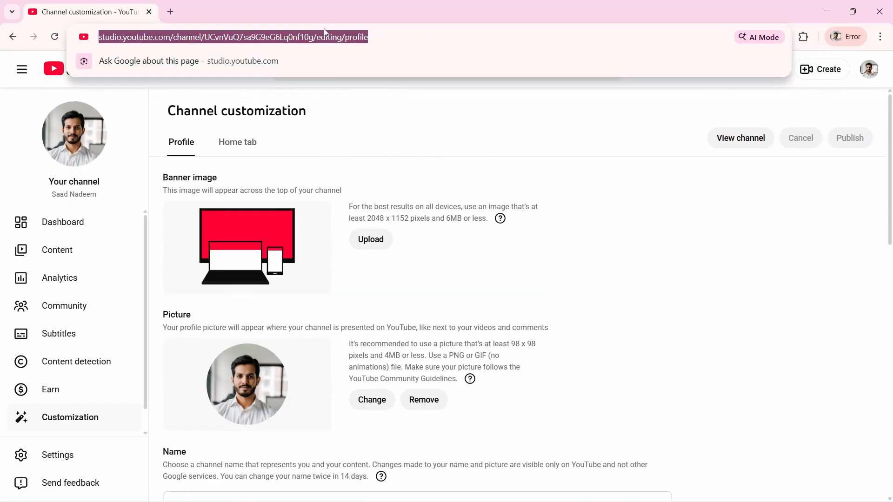
text(youtube.com)
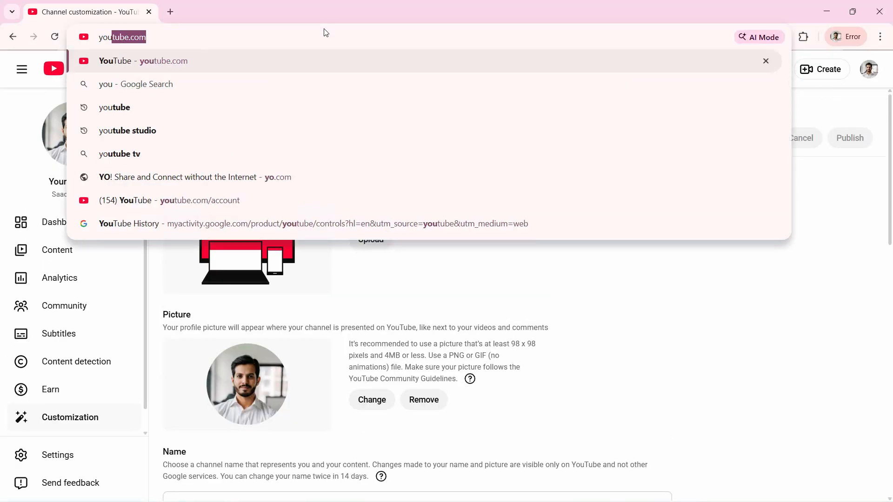
key(Return)
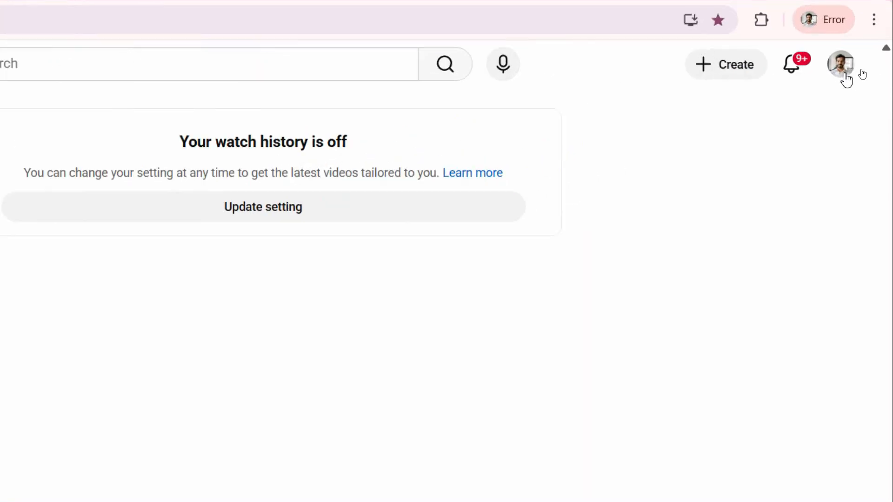
- Open YouTube Studio for the signed-in account and display the browser in full screen
click(831, 78)
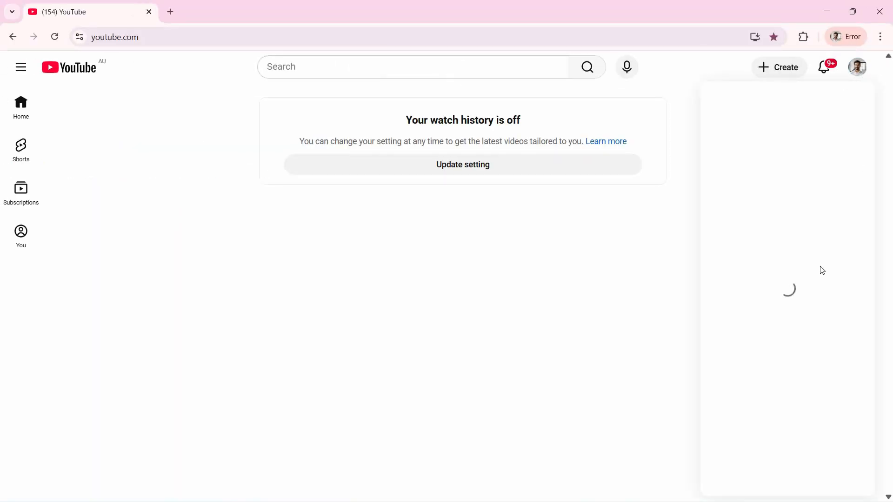
click(717, 222)
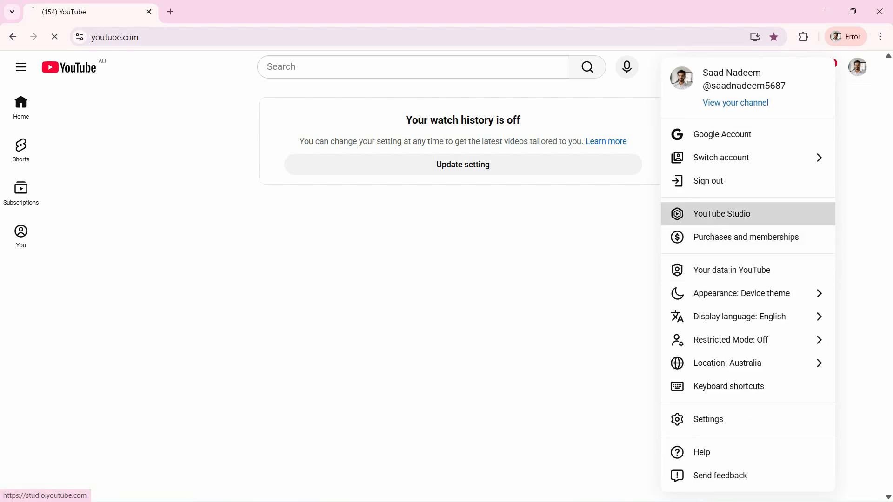
click(880, 37)
click(876, 270)
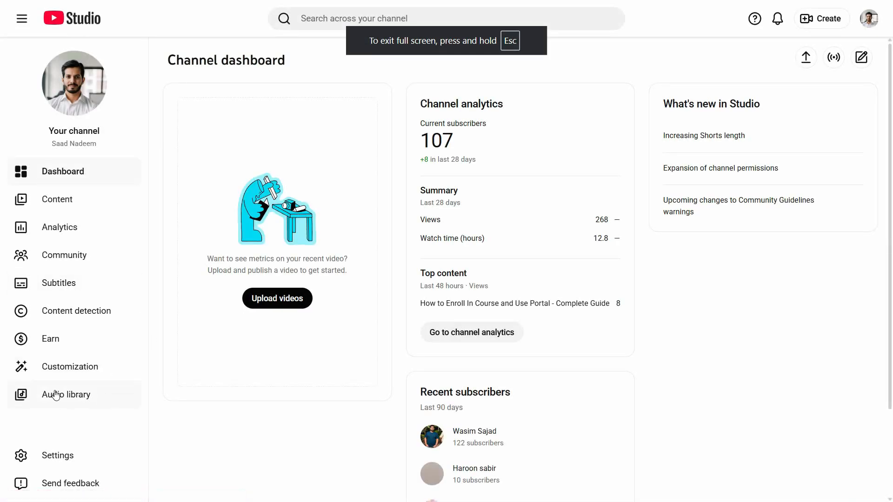
- Open the channel's community moderation settings and check the availability options for comments on new videos and posts
click(62, 461)
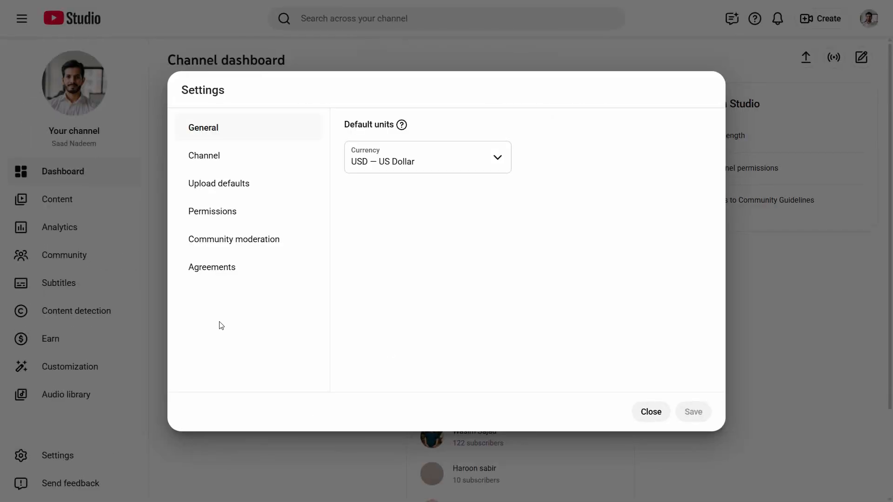
click(255, 243)
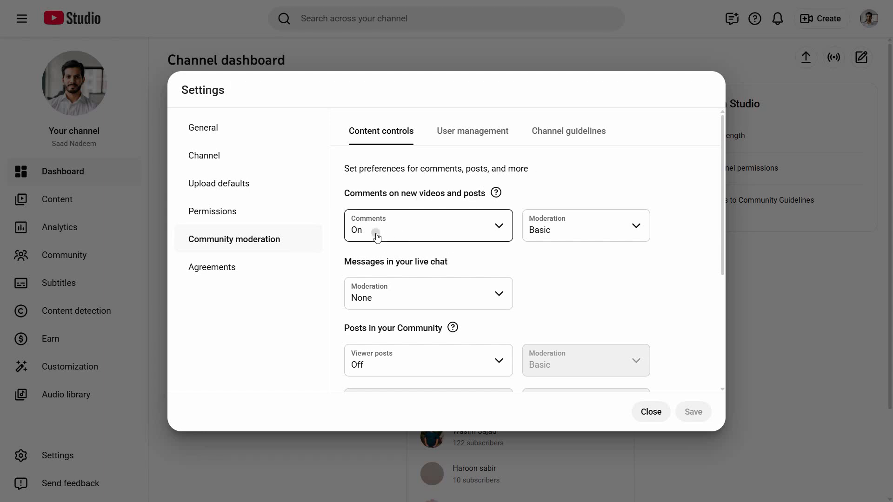
click(376, 236)
click(618, 249)
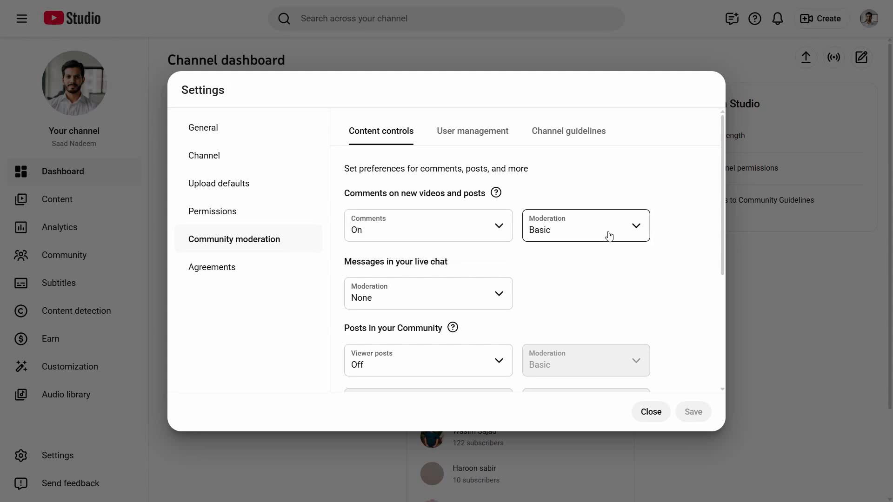
- Try moderation None for comments on new videos and posts, view the live chat moderation options, and restore comment moderation to Basic
click(608, 233)
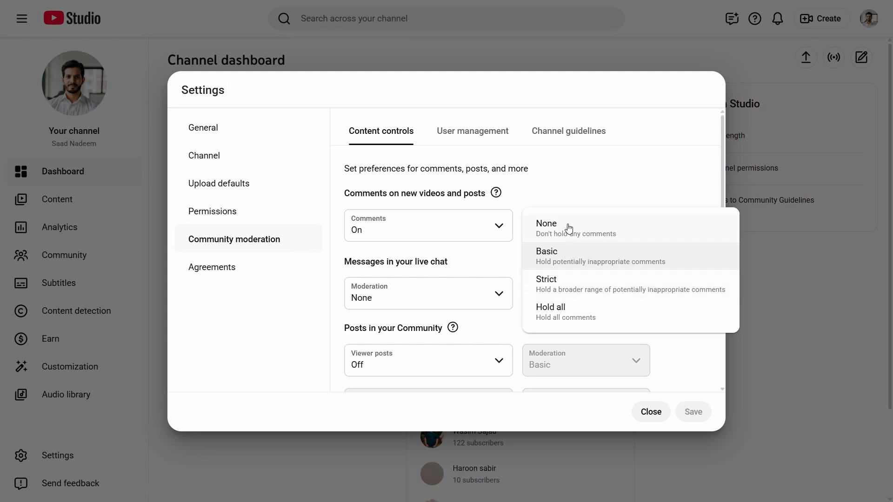
click(569, 228)
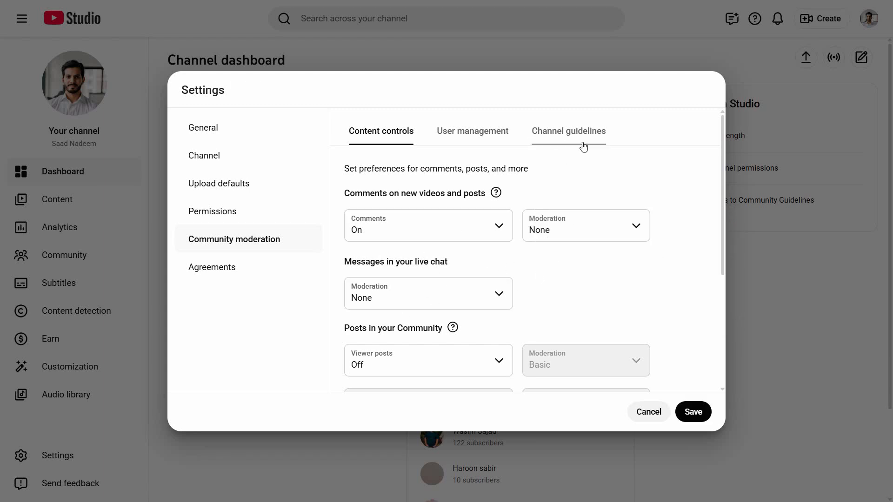
scroll(439, 284, down, 3)
scroll(393, 185, up, 1)
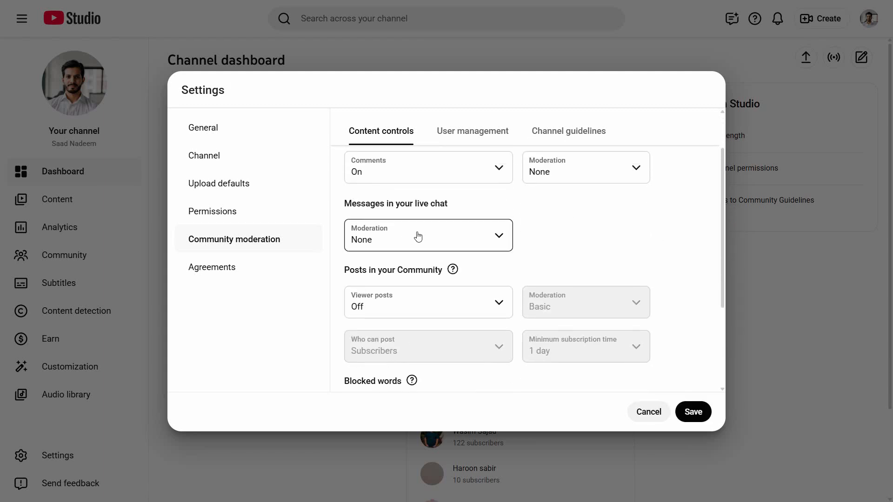
click(455, 238)
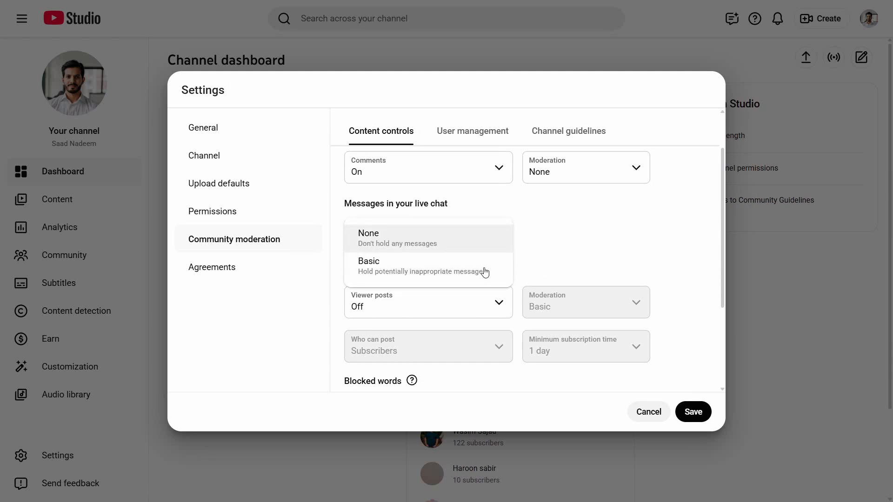
click(600, 172)
click(547, 201)
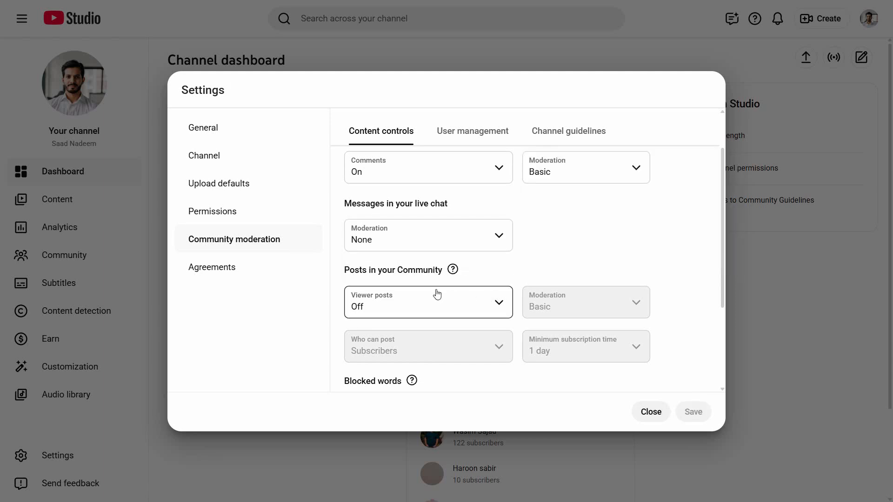
- Review the viewer posts options, the blocked words field and the link text setting in the content controls
scroll(600, 271, down, 3)
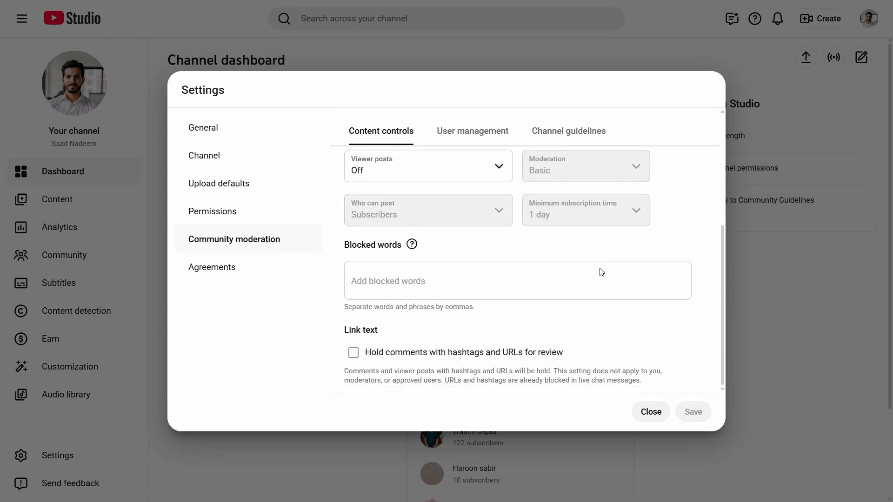
scroll(586, 275, up, 2)
scroll(587, 274, up, 1)
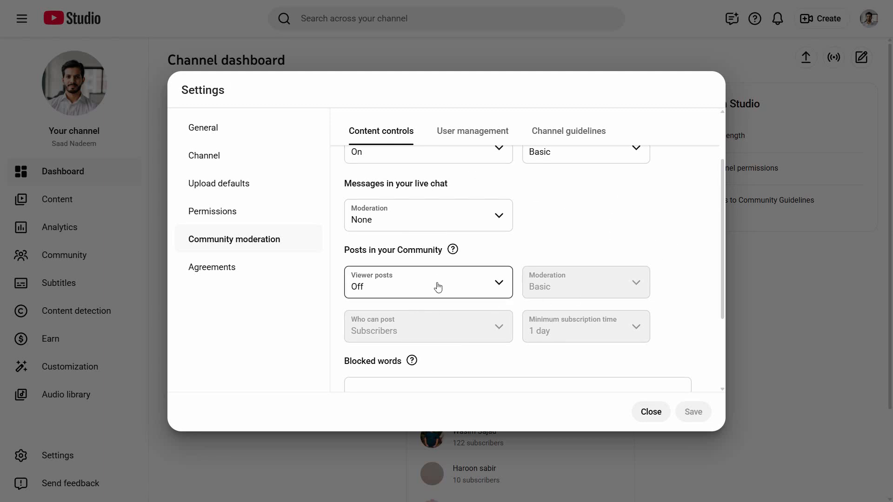
click(436, 285)
click(620, 226)
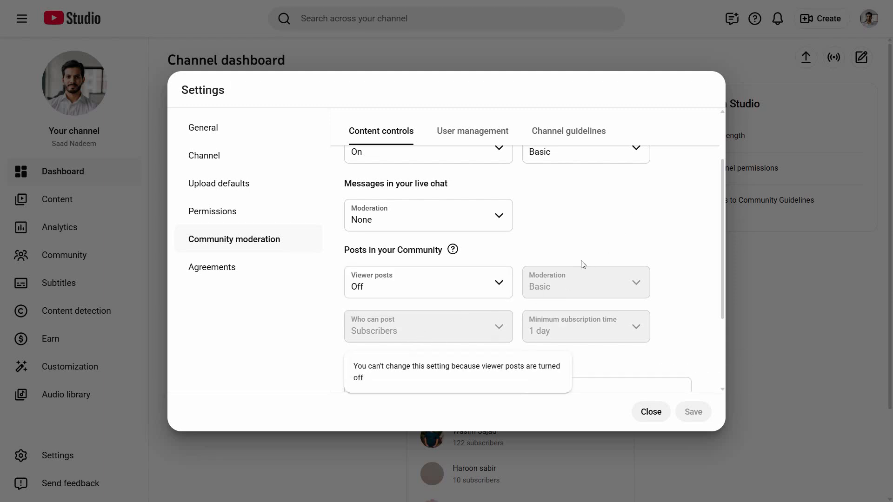
scroll(376, 346, down, 3)
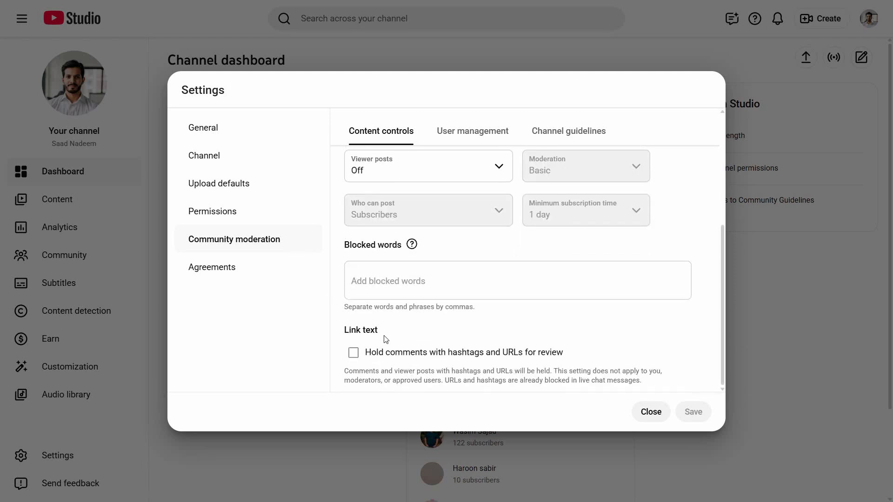
click(365, 283)
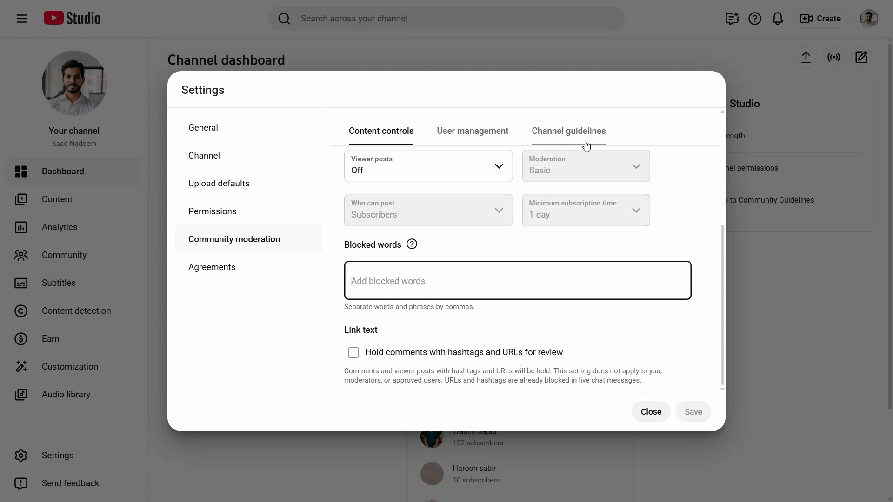
- Open the channel guidelines and review the welcome message and guideline fields
click(584, 139)
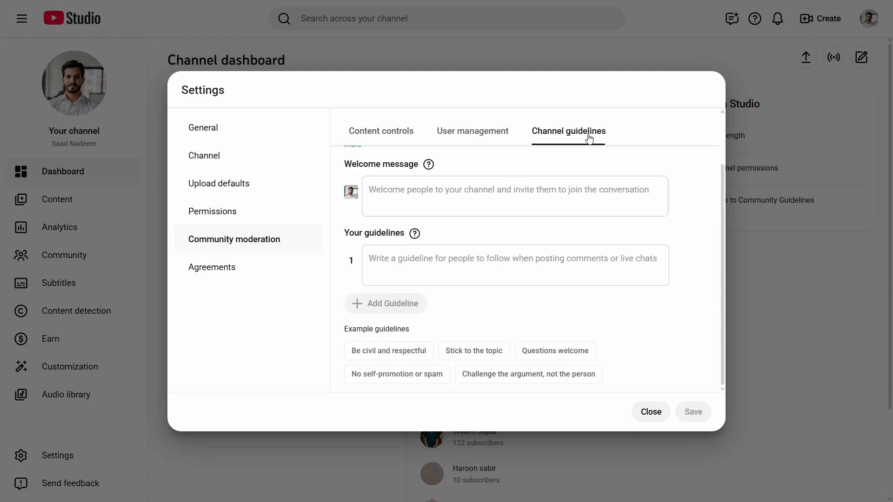
click(516, 191)
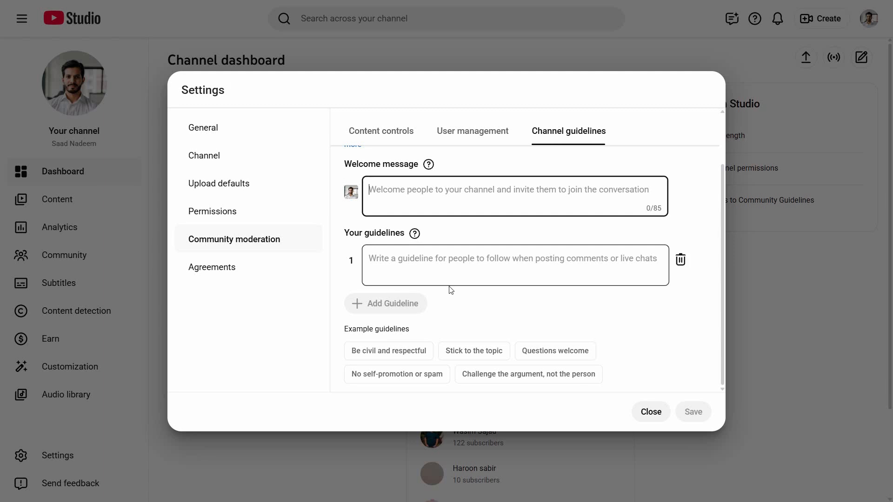
scroll(370, 265, up, 2)
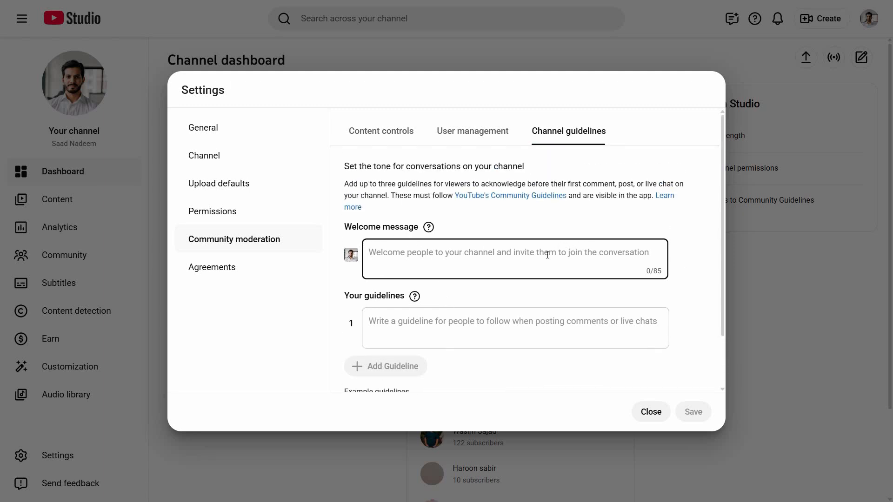
scroll(543, 259, down, 2)
click(414, 263)
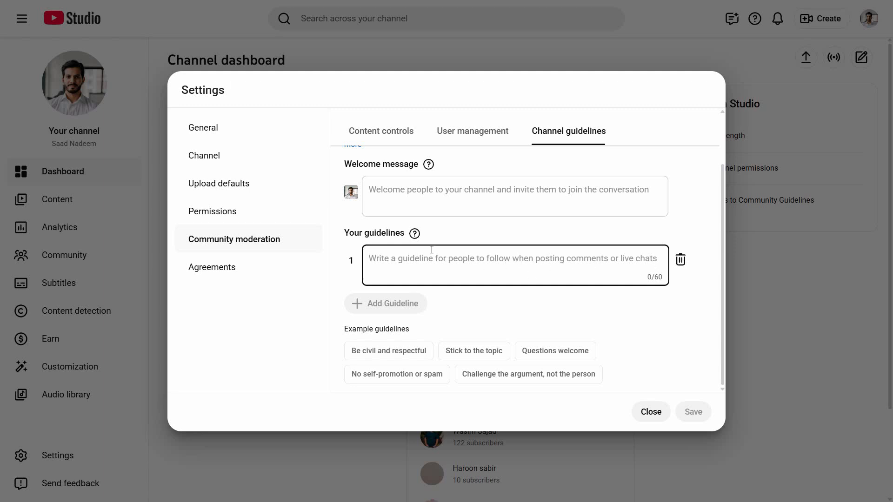
- Add the example guidelines "Stick to the topic" and "Questions welcome", plus an empty third guideline
click(469, 355)
click(518, 362)
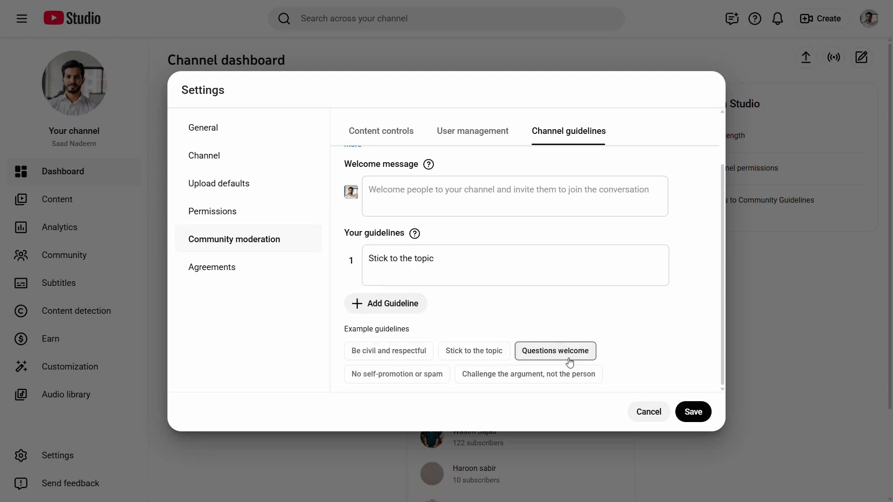
click(399, 356)
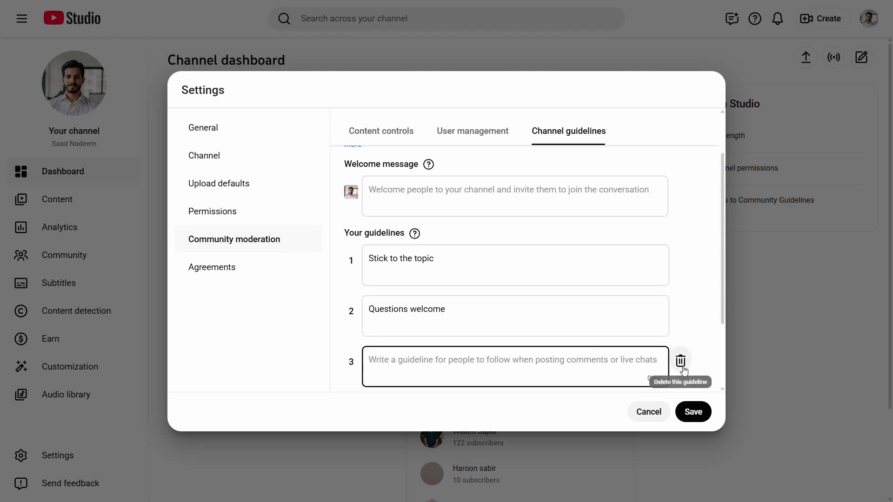
- Delete the empty third guideline and save the community moderation settings
click(681, 361)
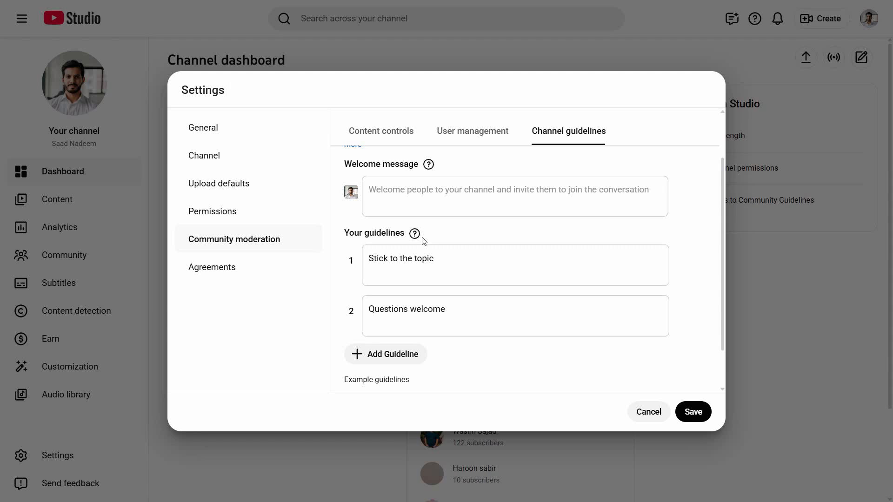
mouse_move(417, 237)
click(693, 410)
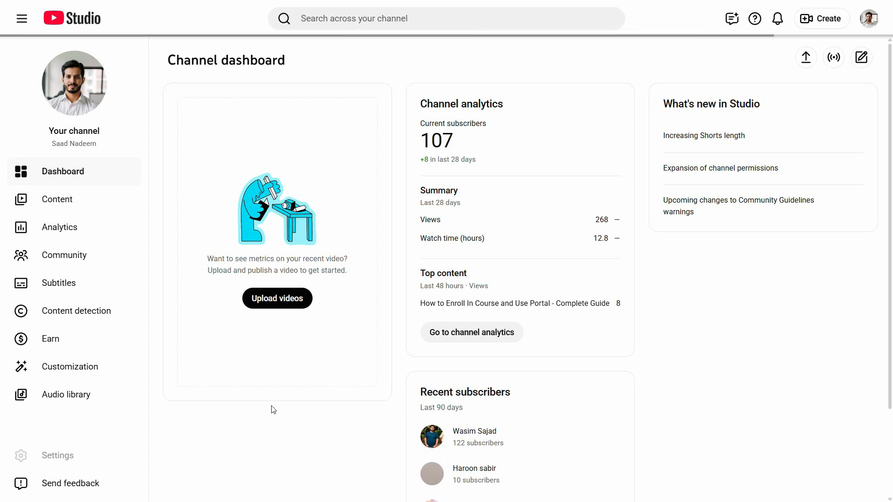